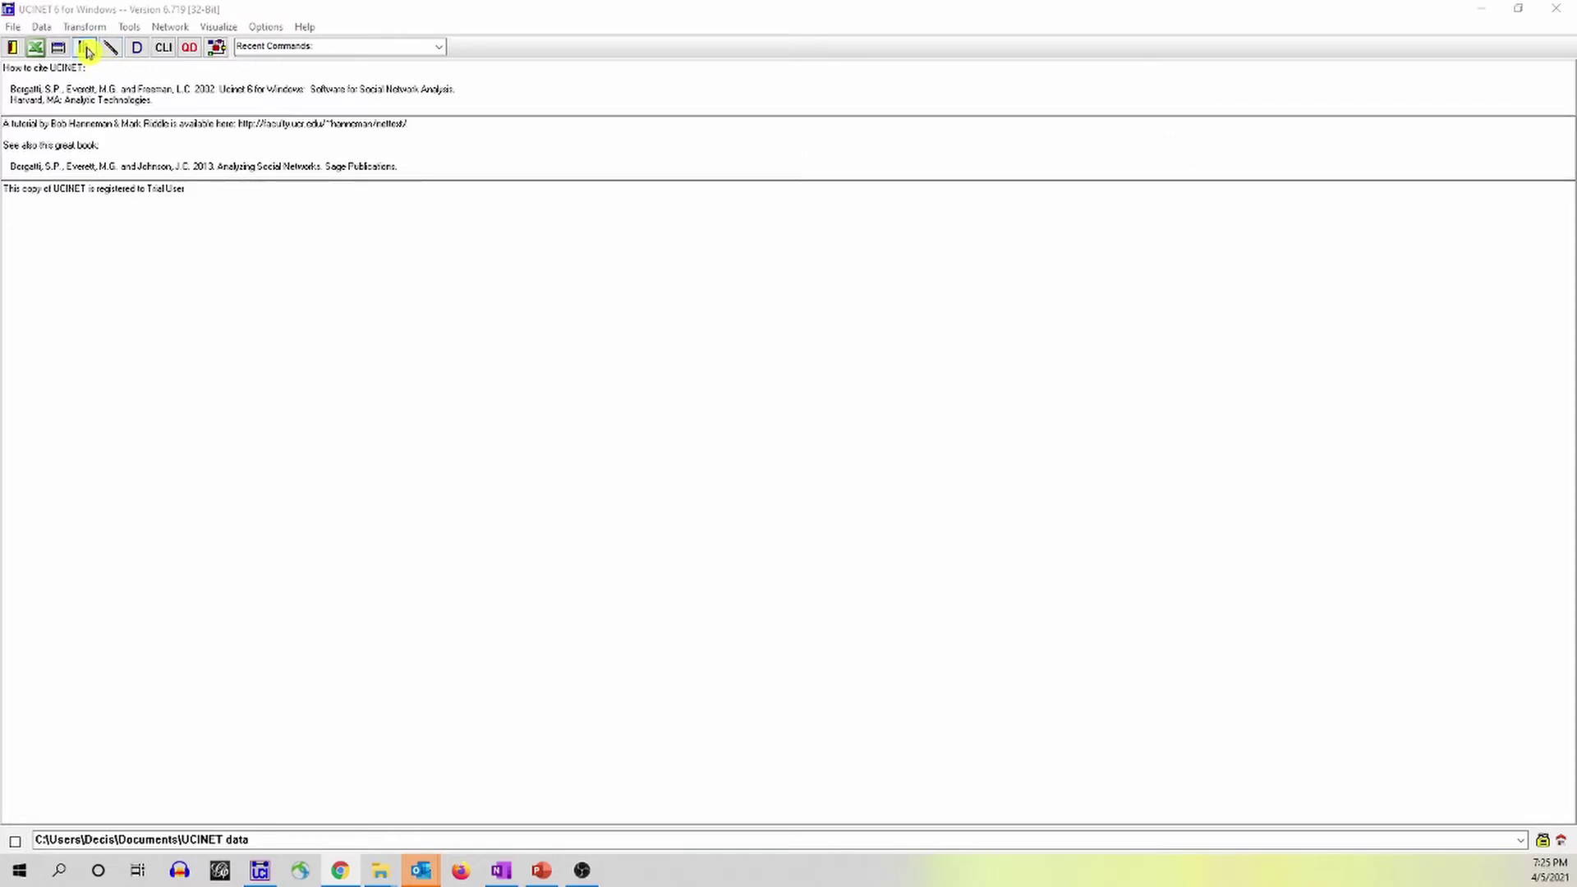
Load 'Full matrix' from Desktop > Temp foler_teaching into the DL Editor, then close it
click(90, 50)
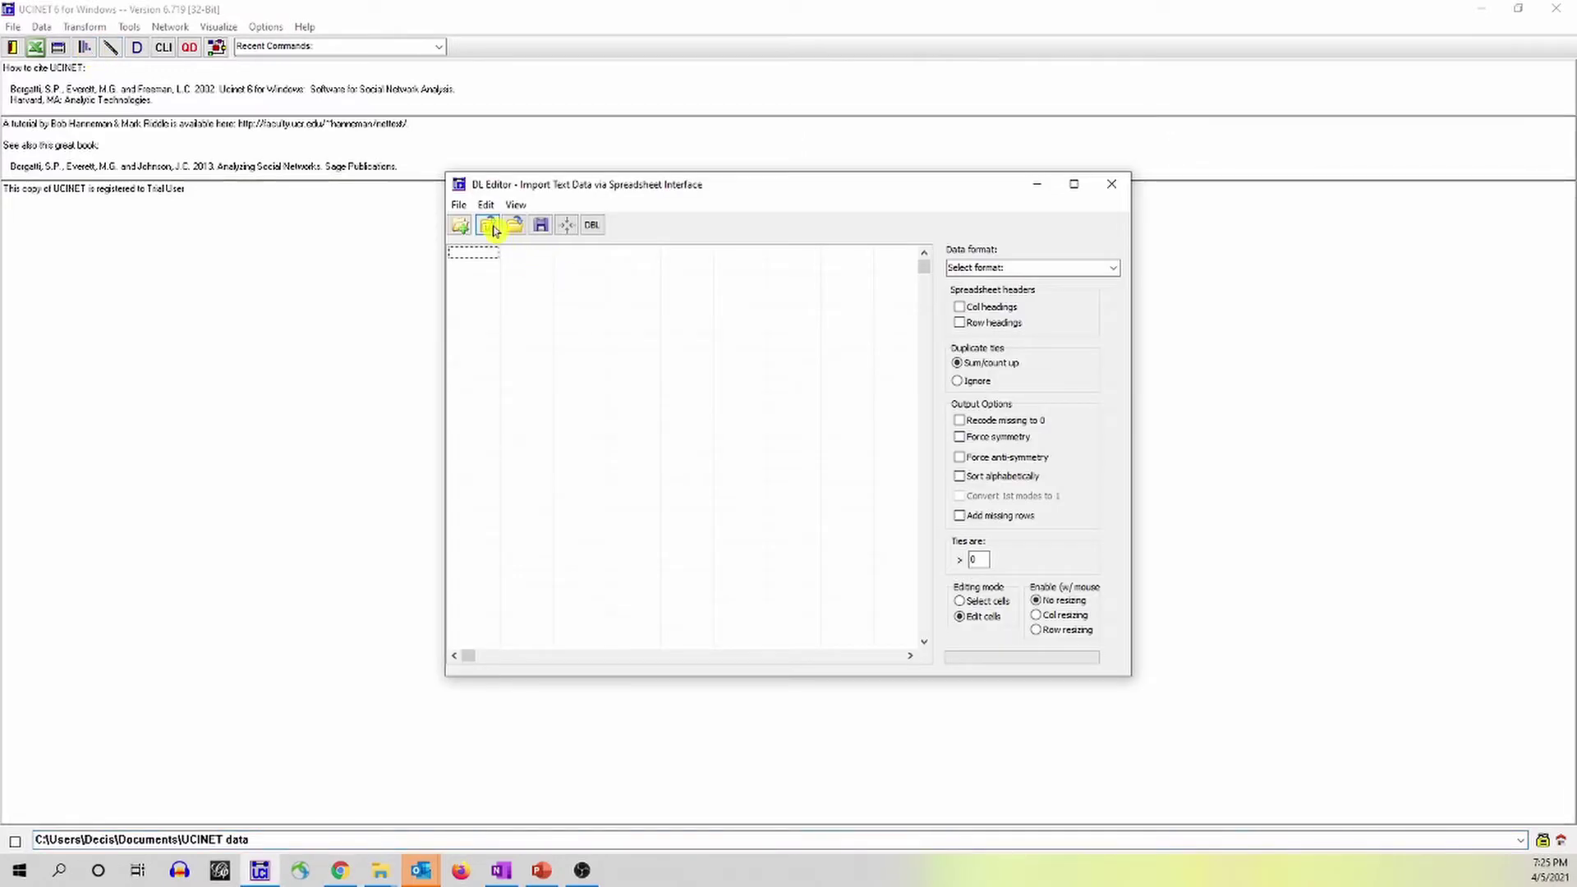
click(490, 230)
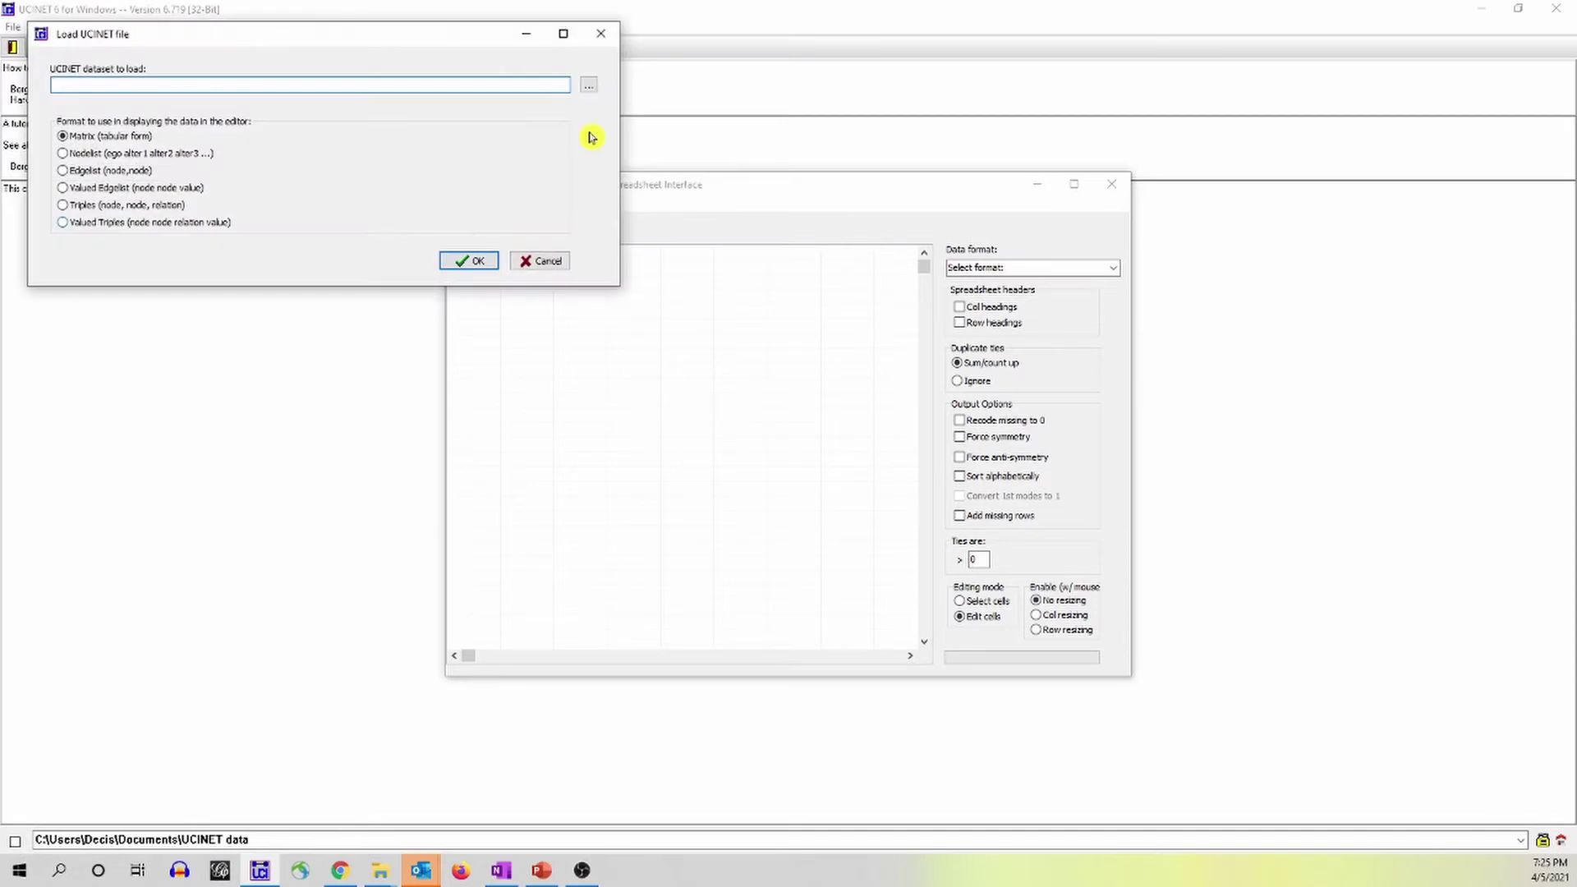
click(591, 91)
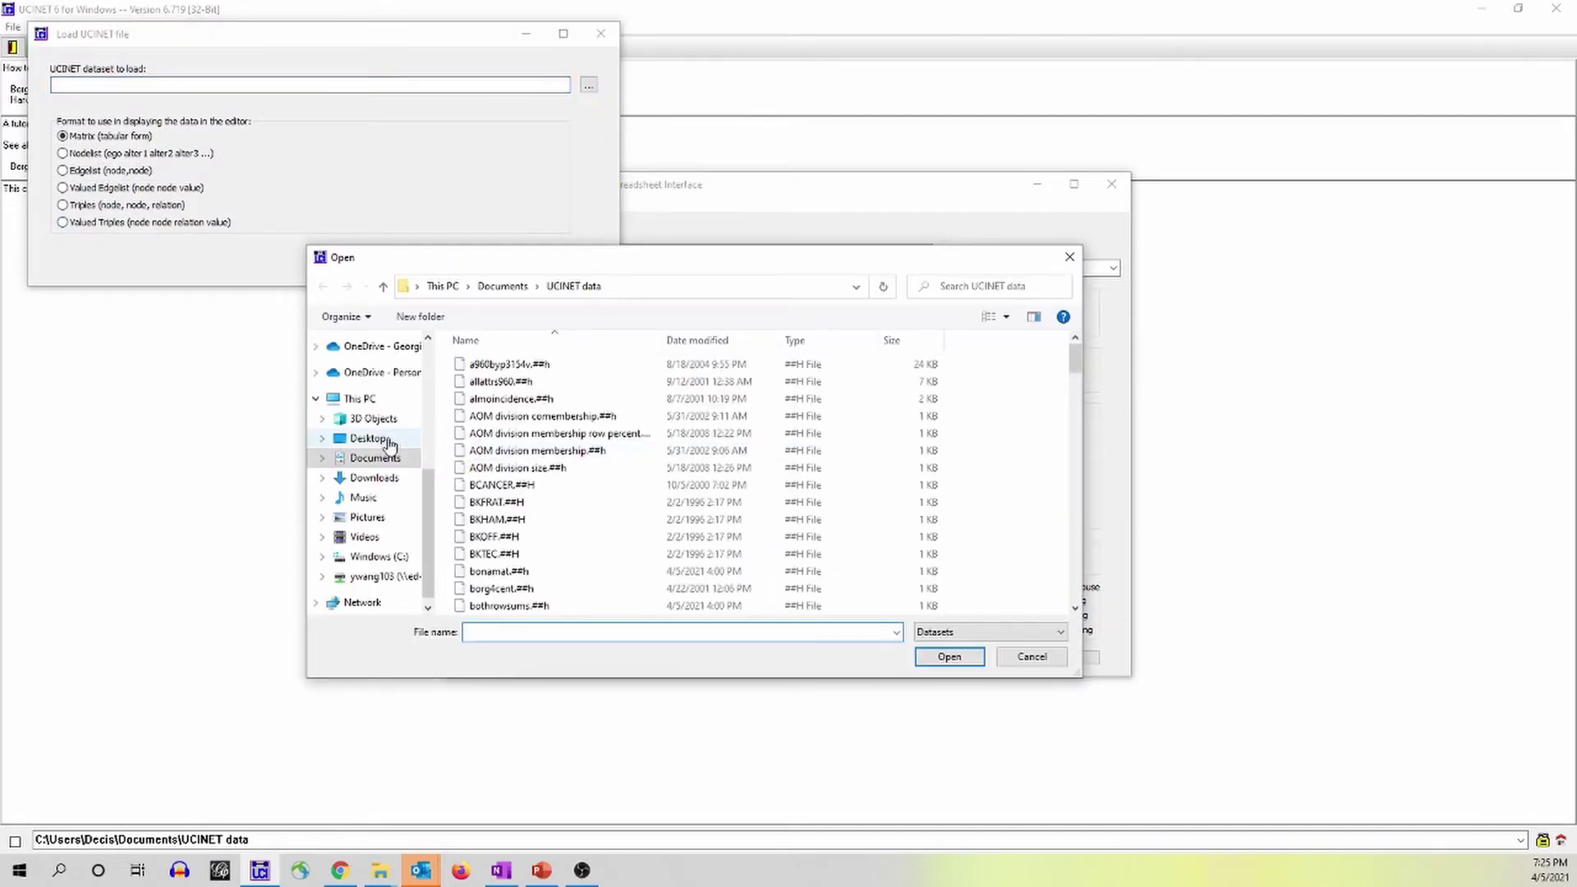
click(367, 438)
double_click(763, 382)
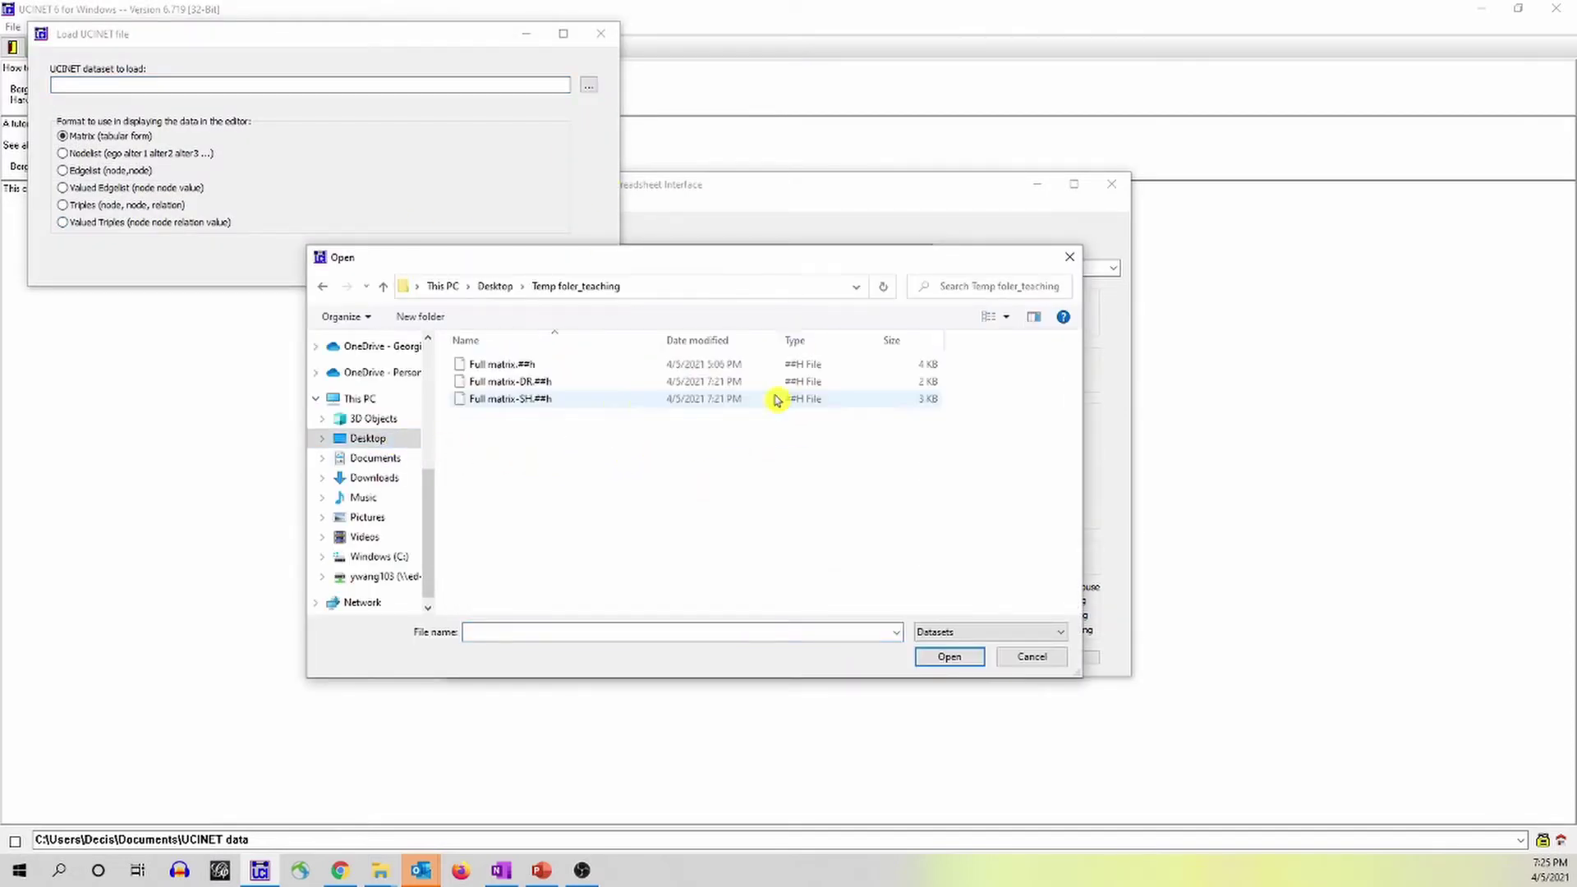
click(582, 370)
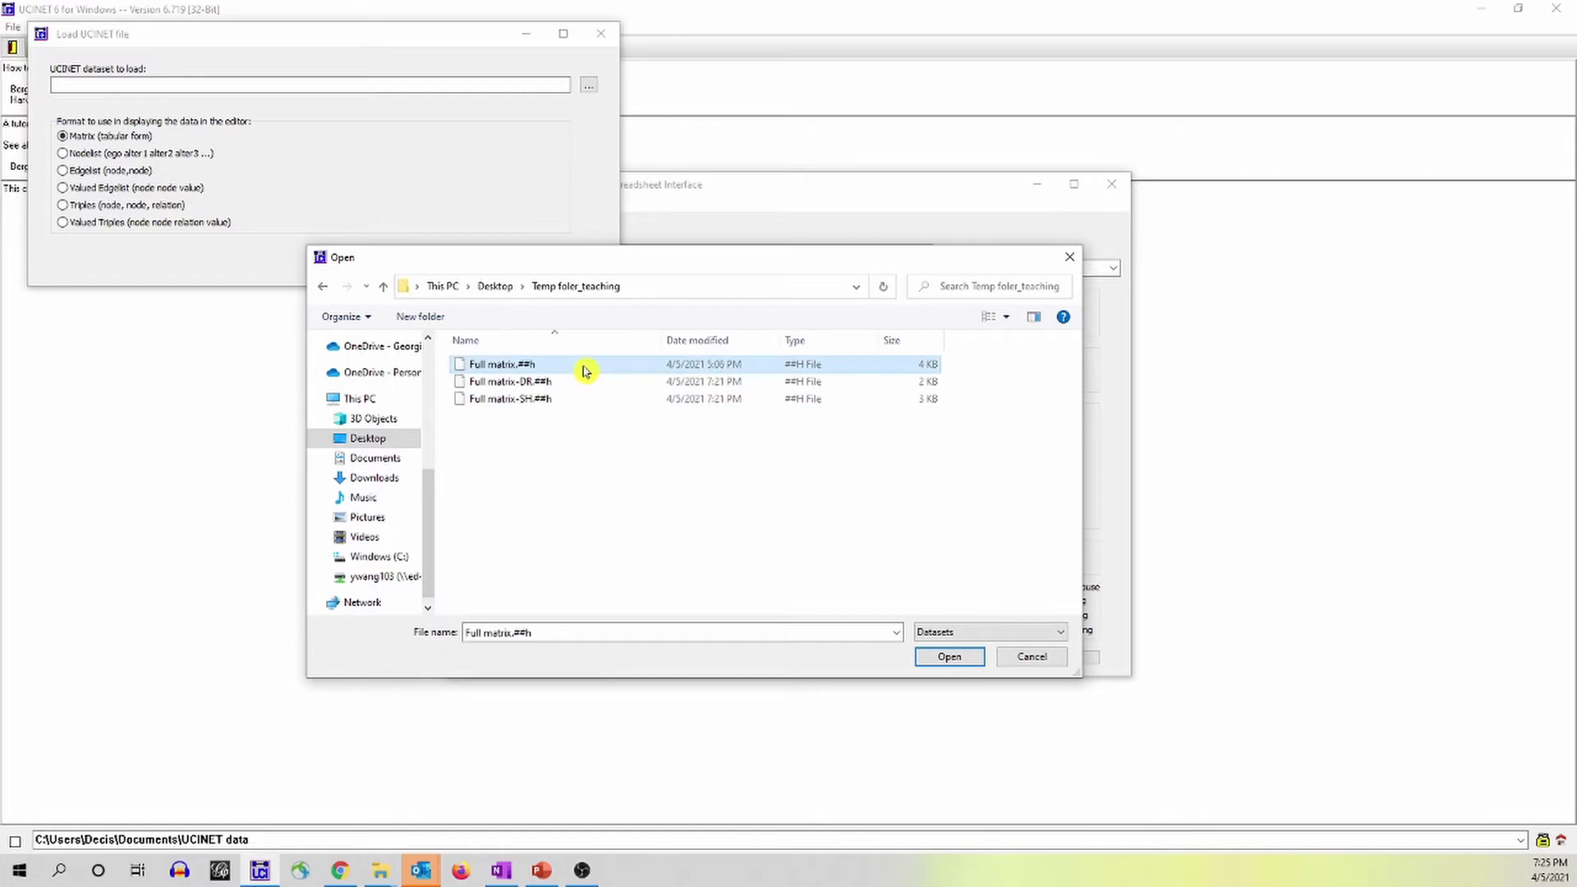
click(948, 656)
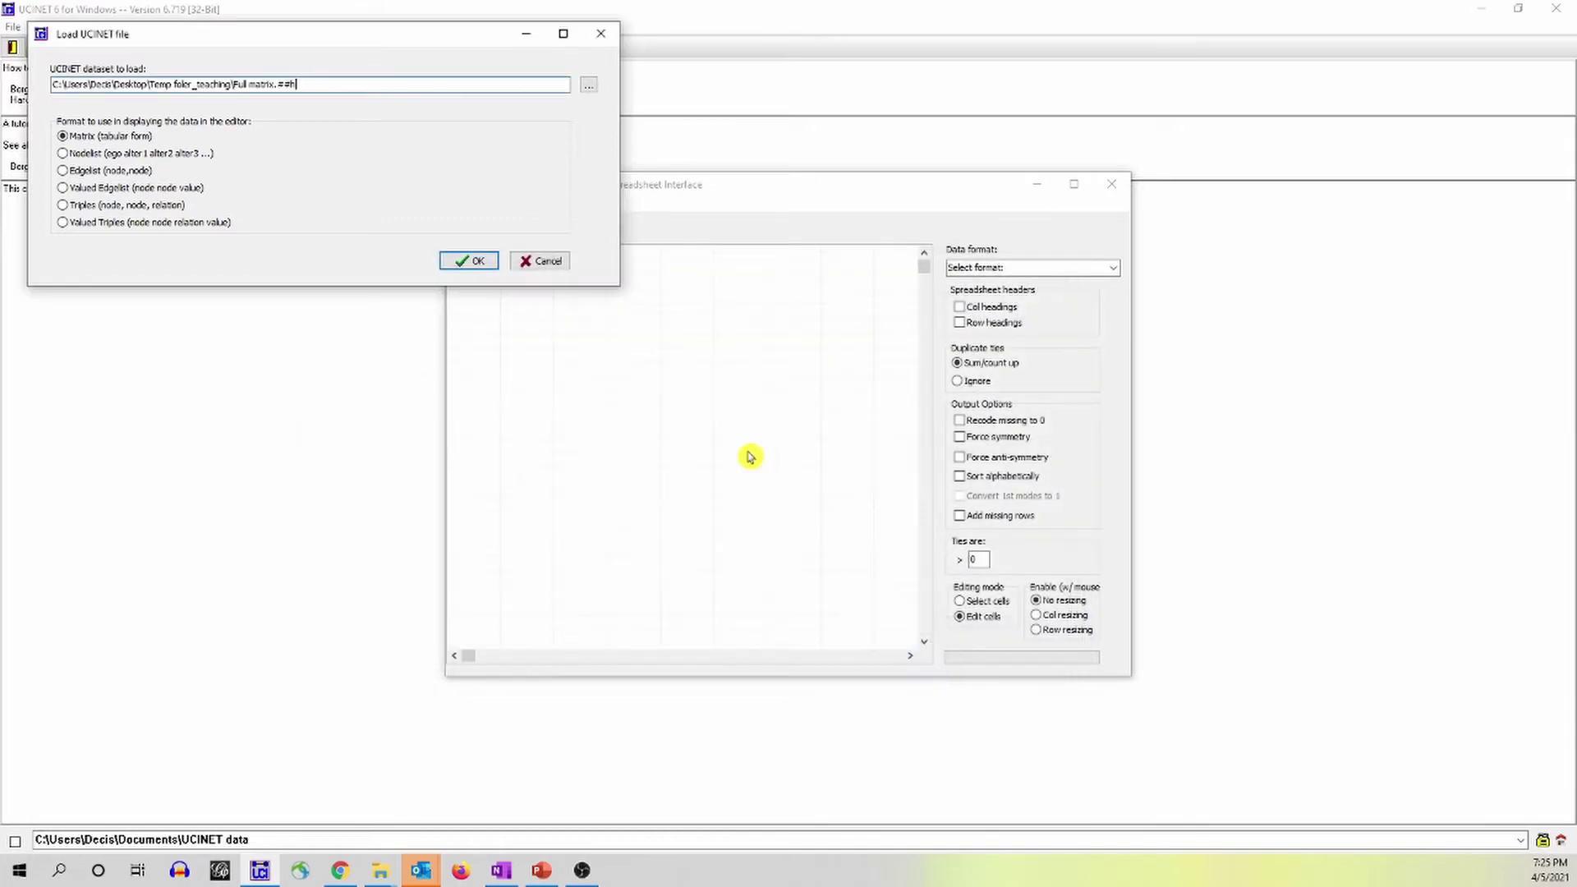
click(478, 267)
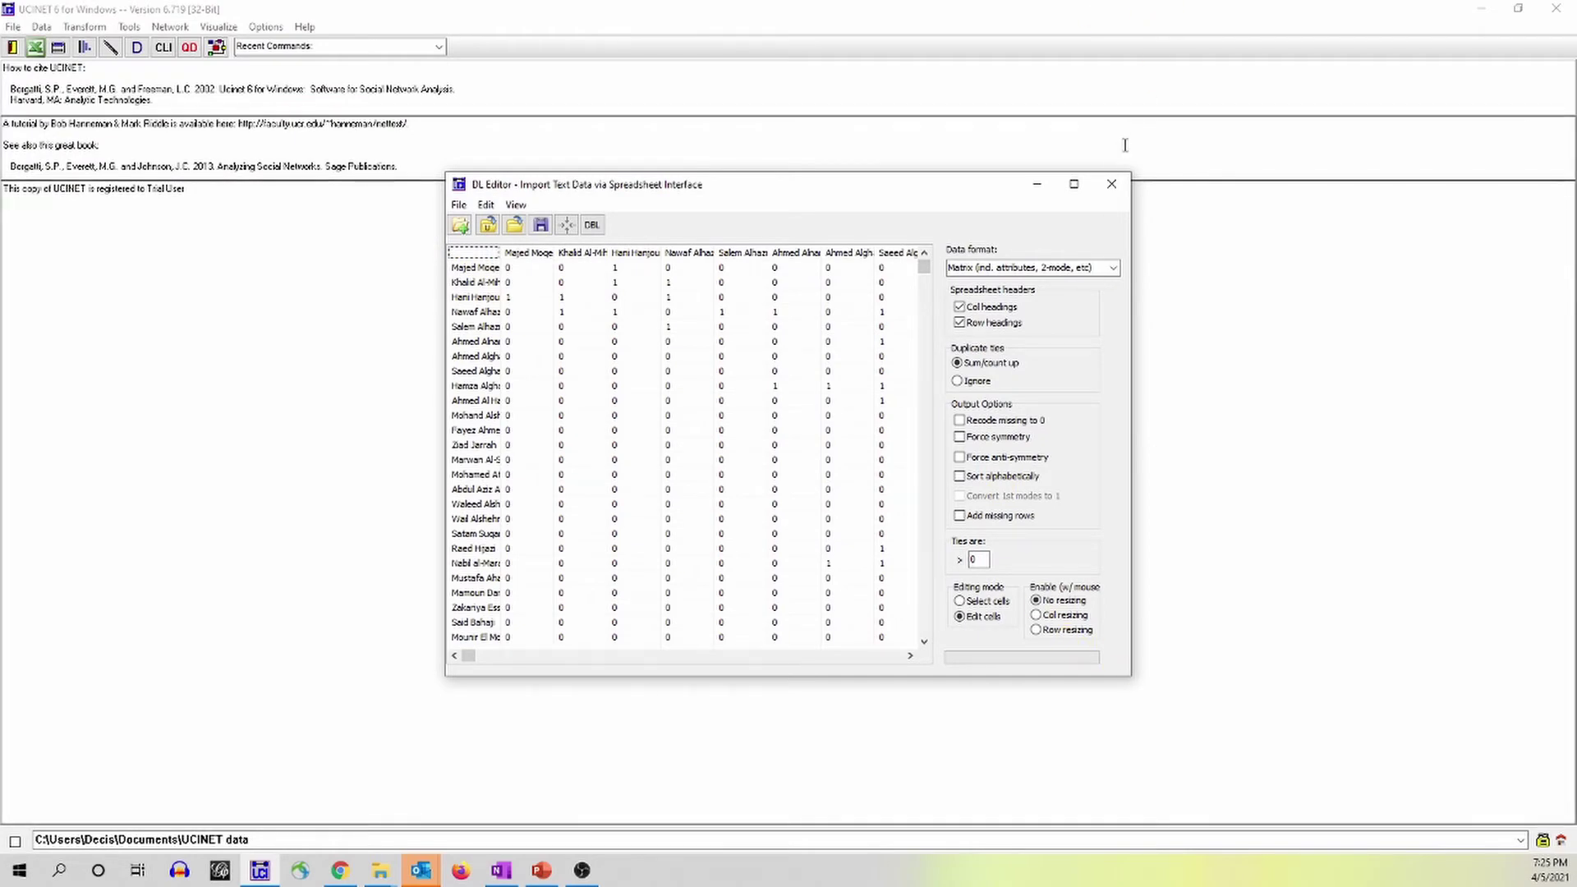
click(1112, 187)
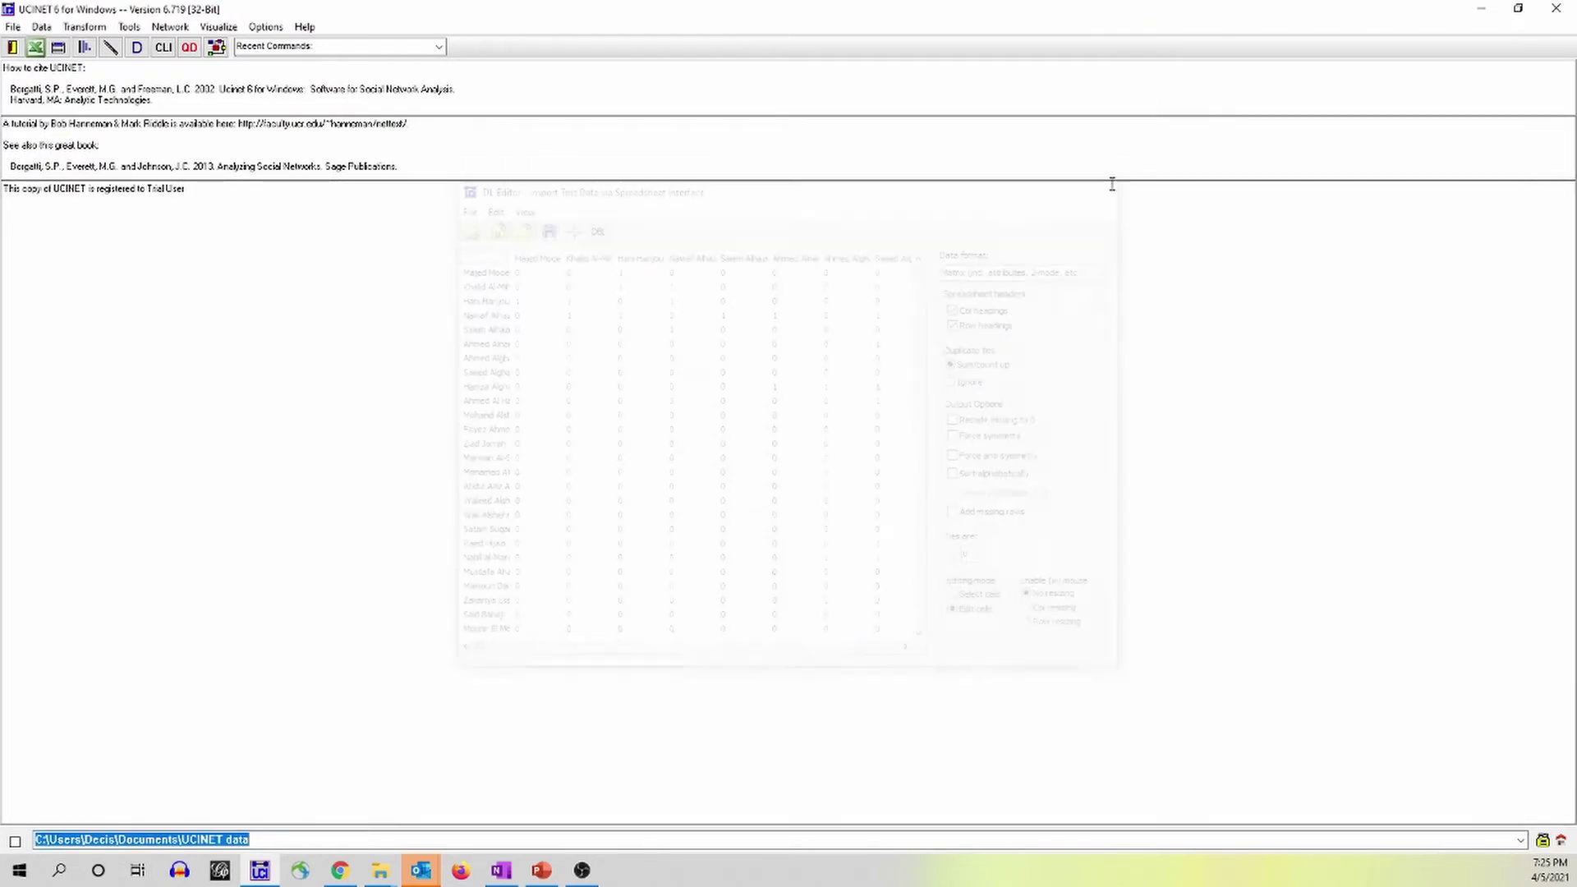
Open the Tools menu to reach the Cluster Analysis methods
click(639, 248)
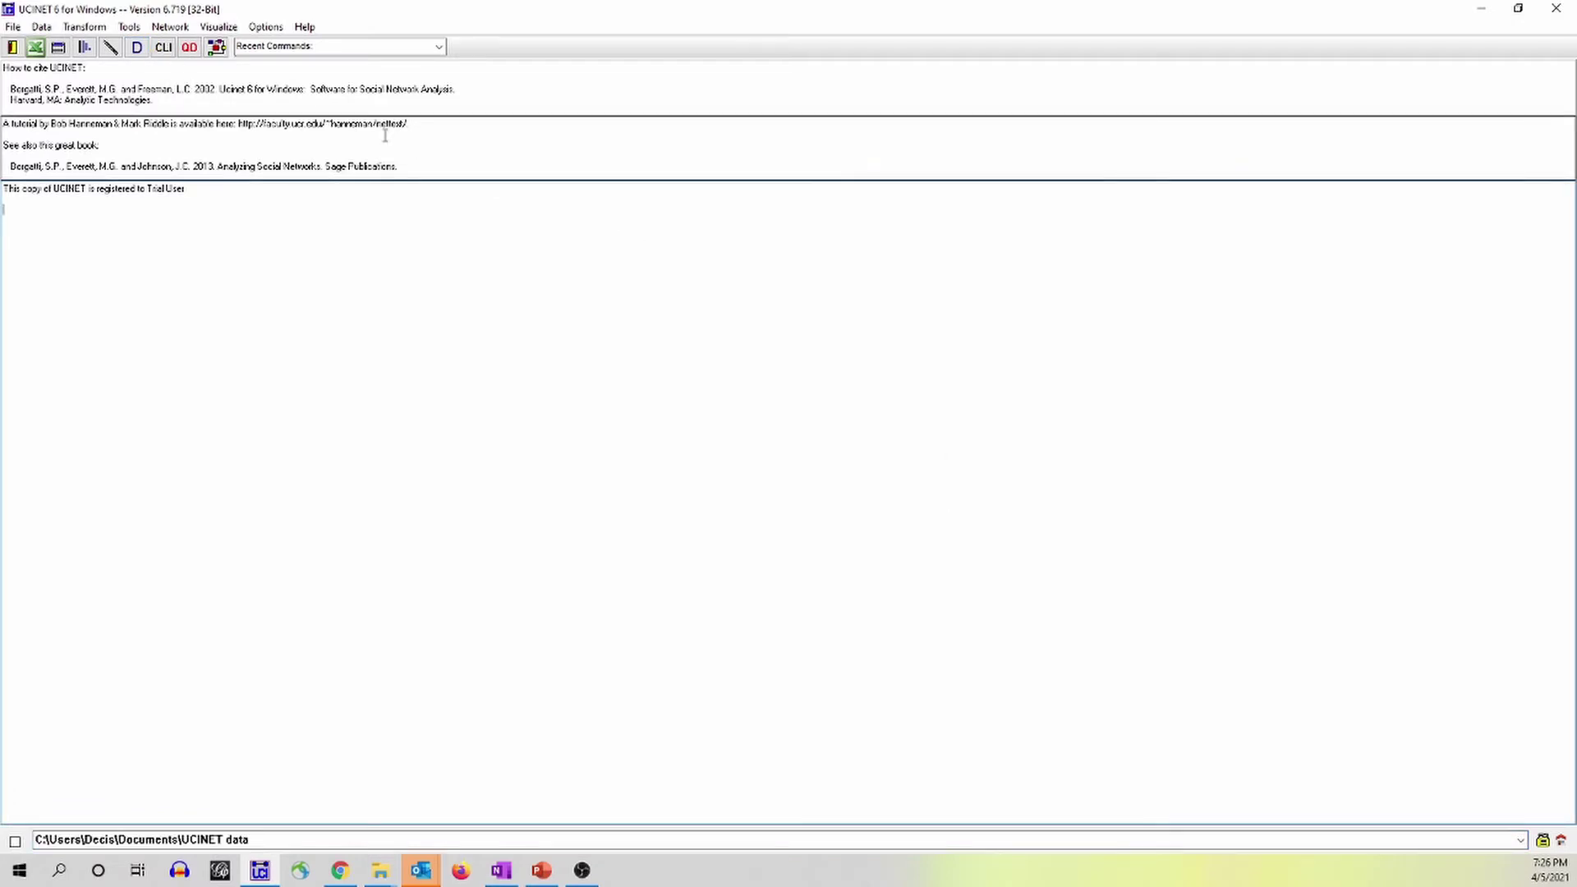
click(128, 26)
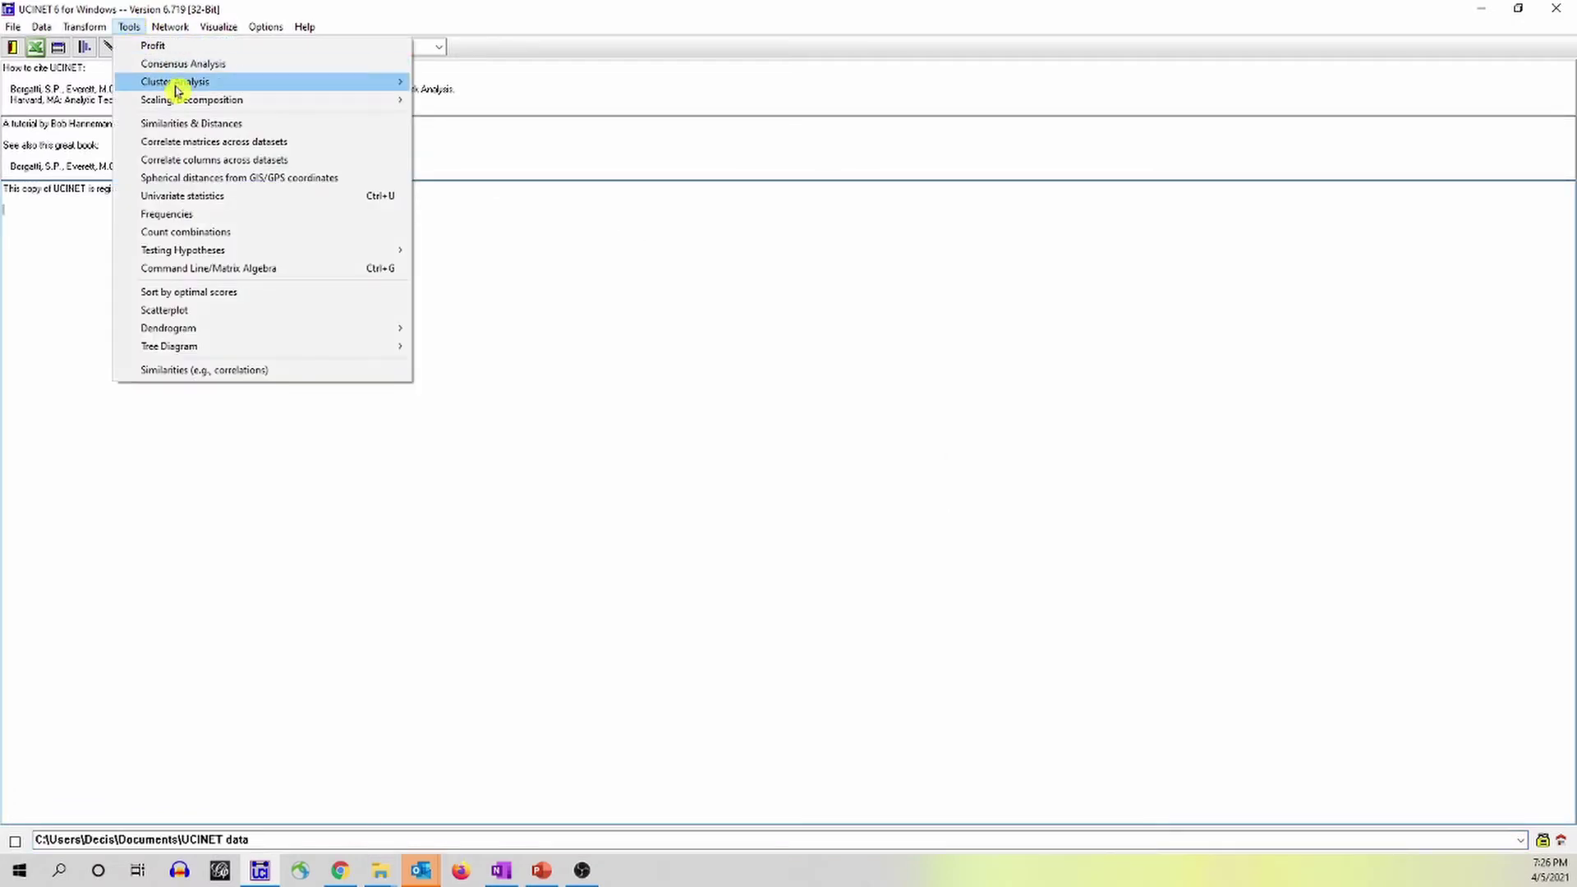
mouse_move(176, 82)
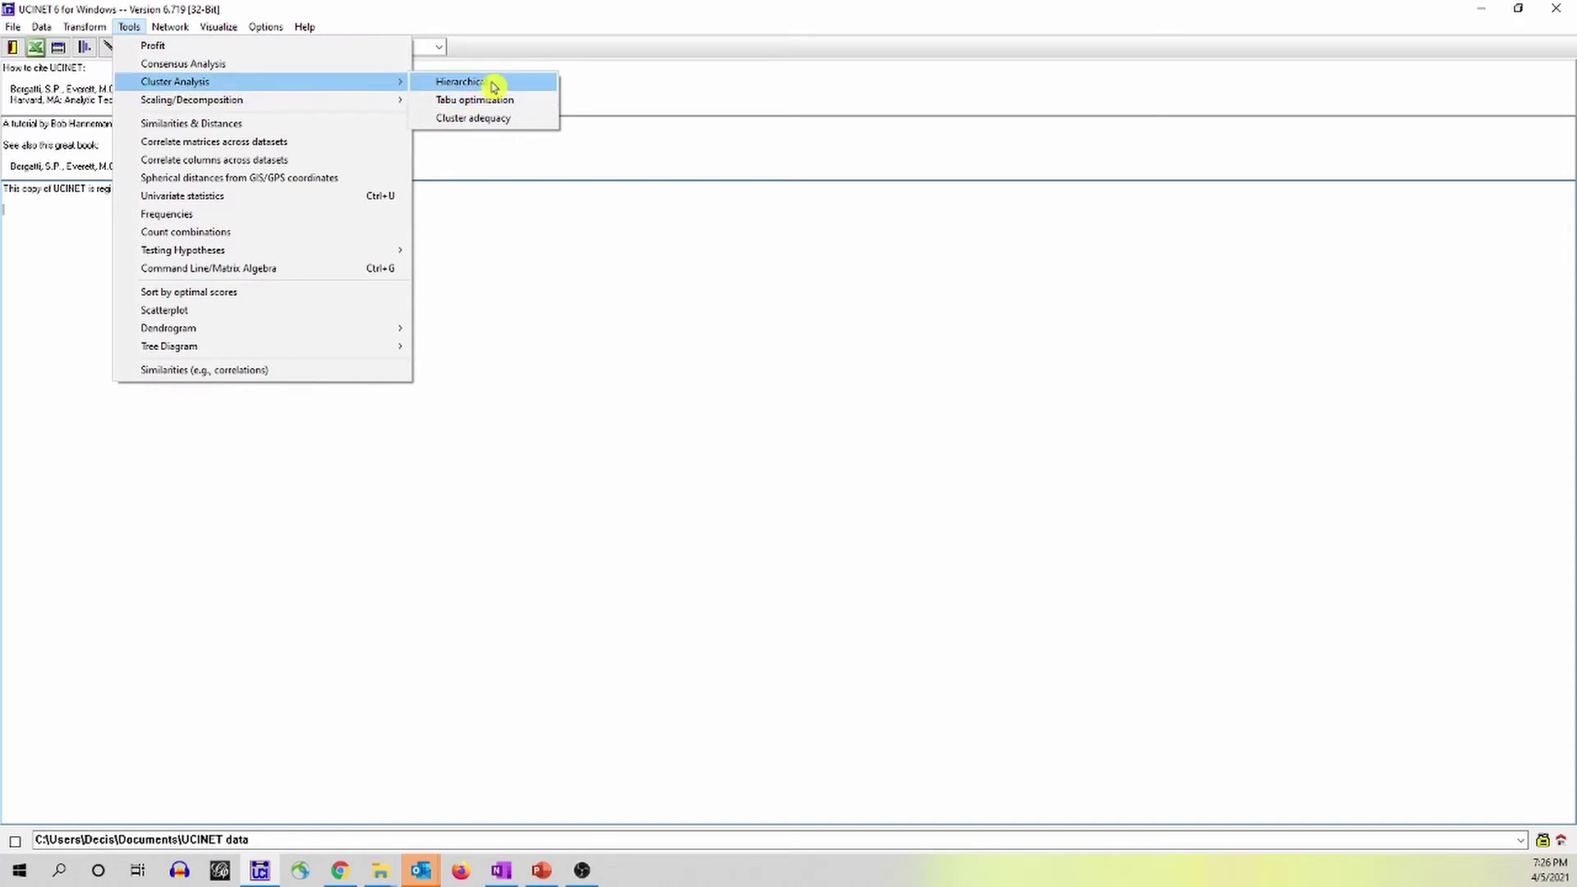
Start Hierarchical clustering with 'Full matrix' from the teaching folder as input dataset
click(518, 83)
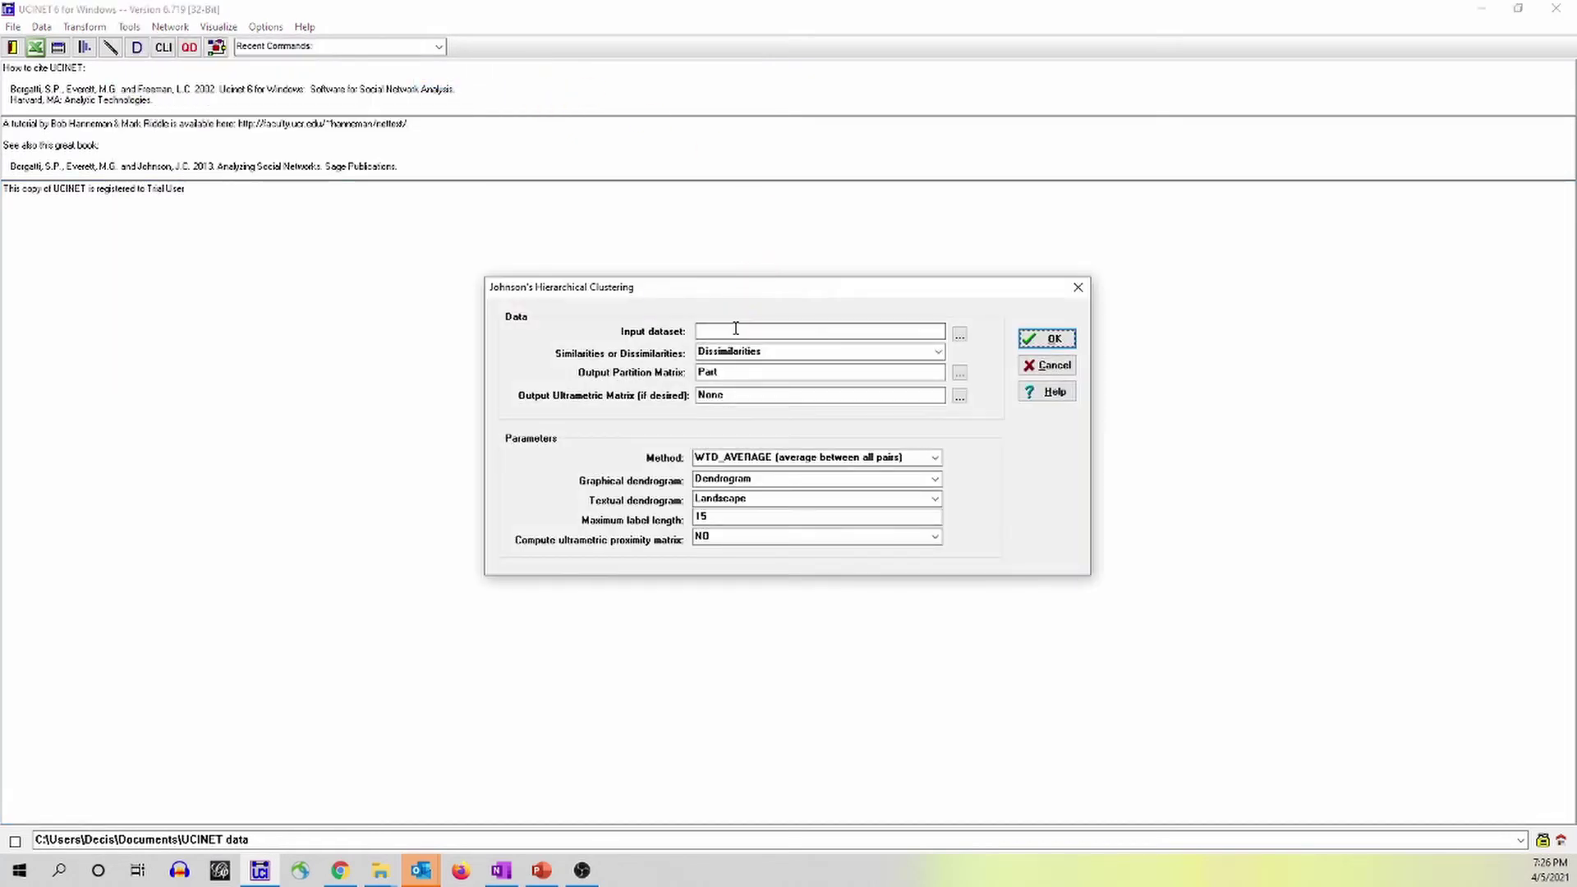
click(959, 332)
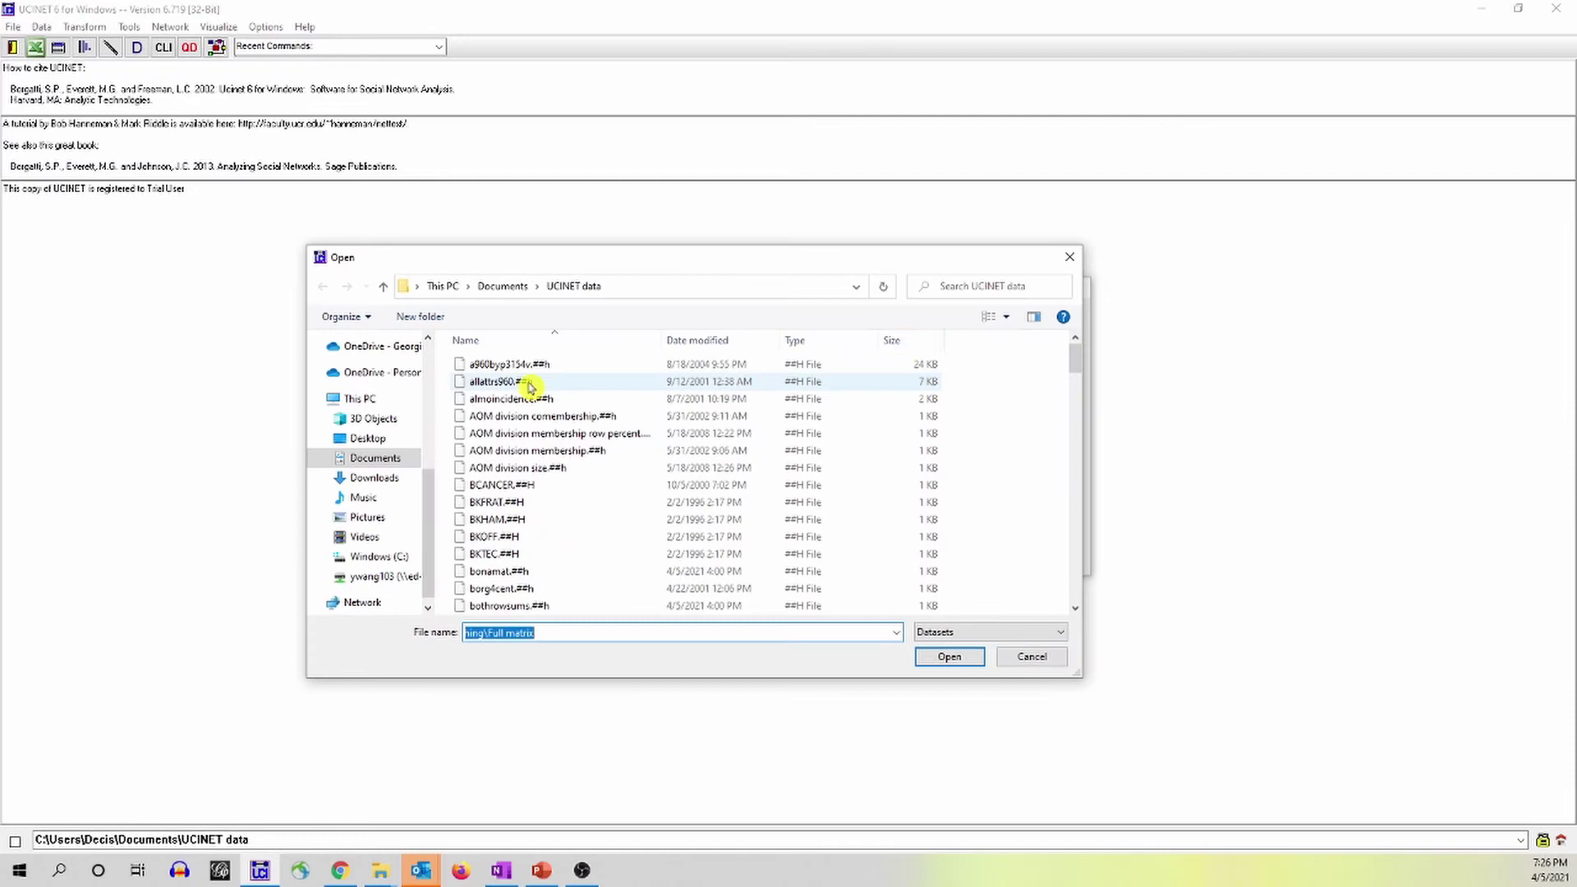
click(364, 438)
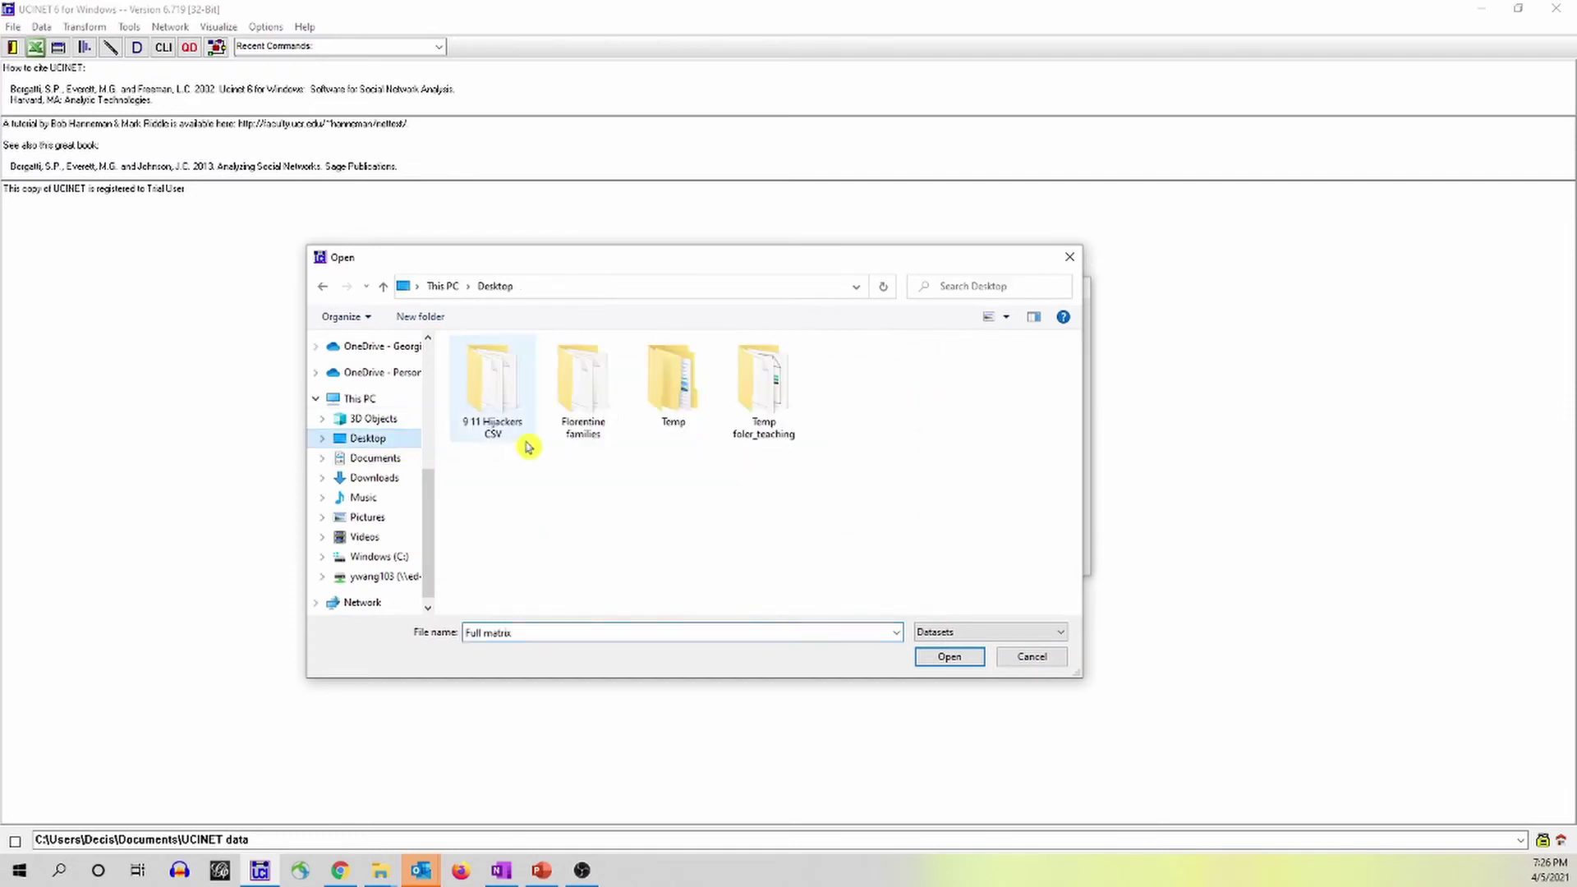
double_click(761, 392)
click(503, 365)
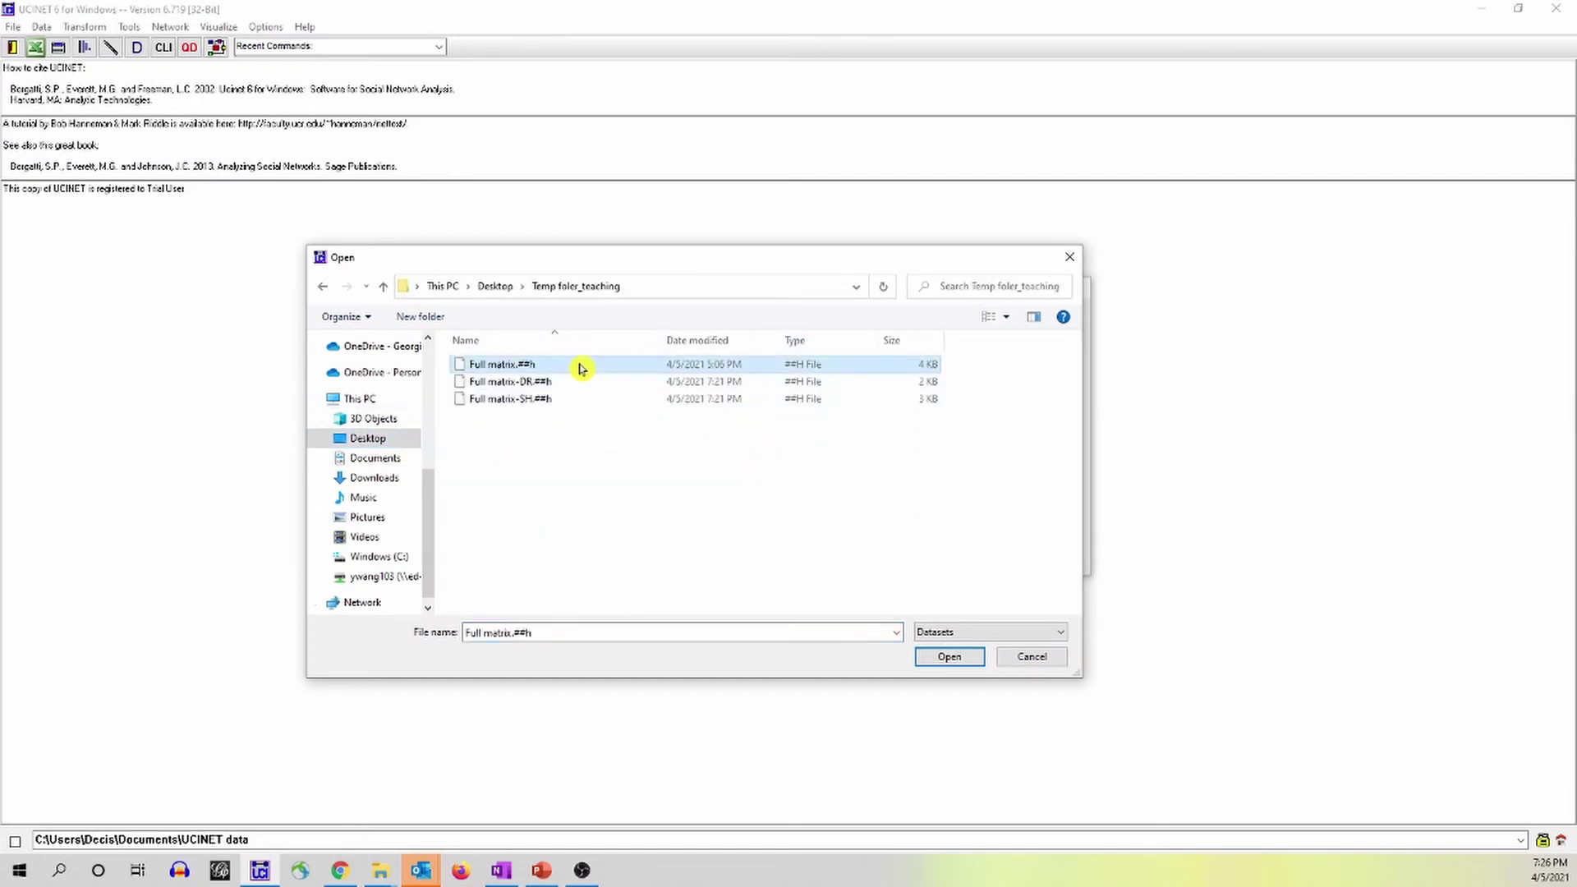
click(948, 655)
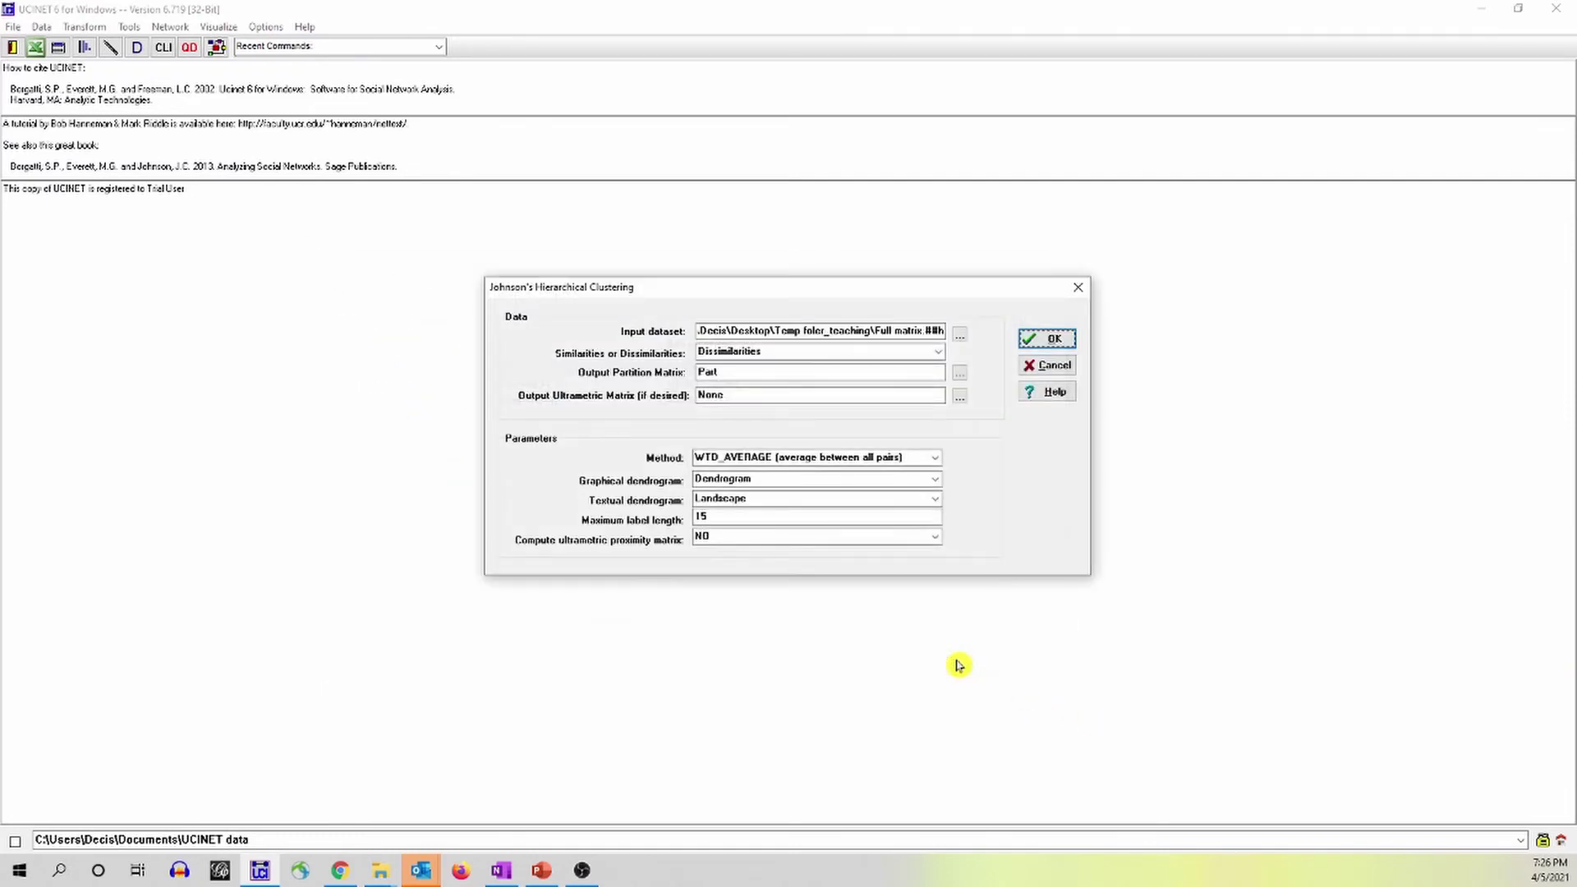
Treat the data as similarities, fill the partition and ultrametric output fields, and run
click(940, 357)
click(862, 367)
key(shift+Tab)
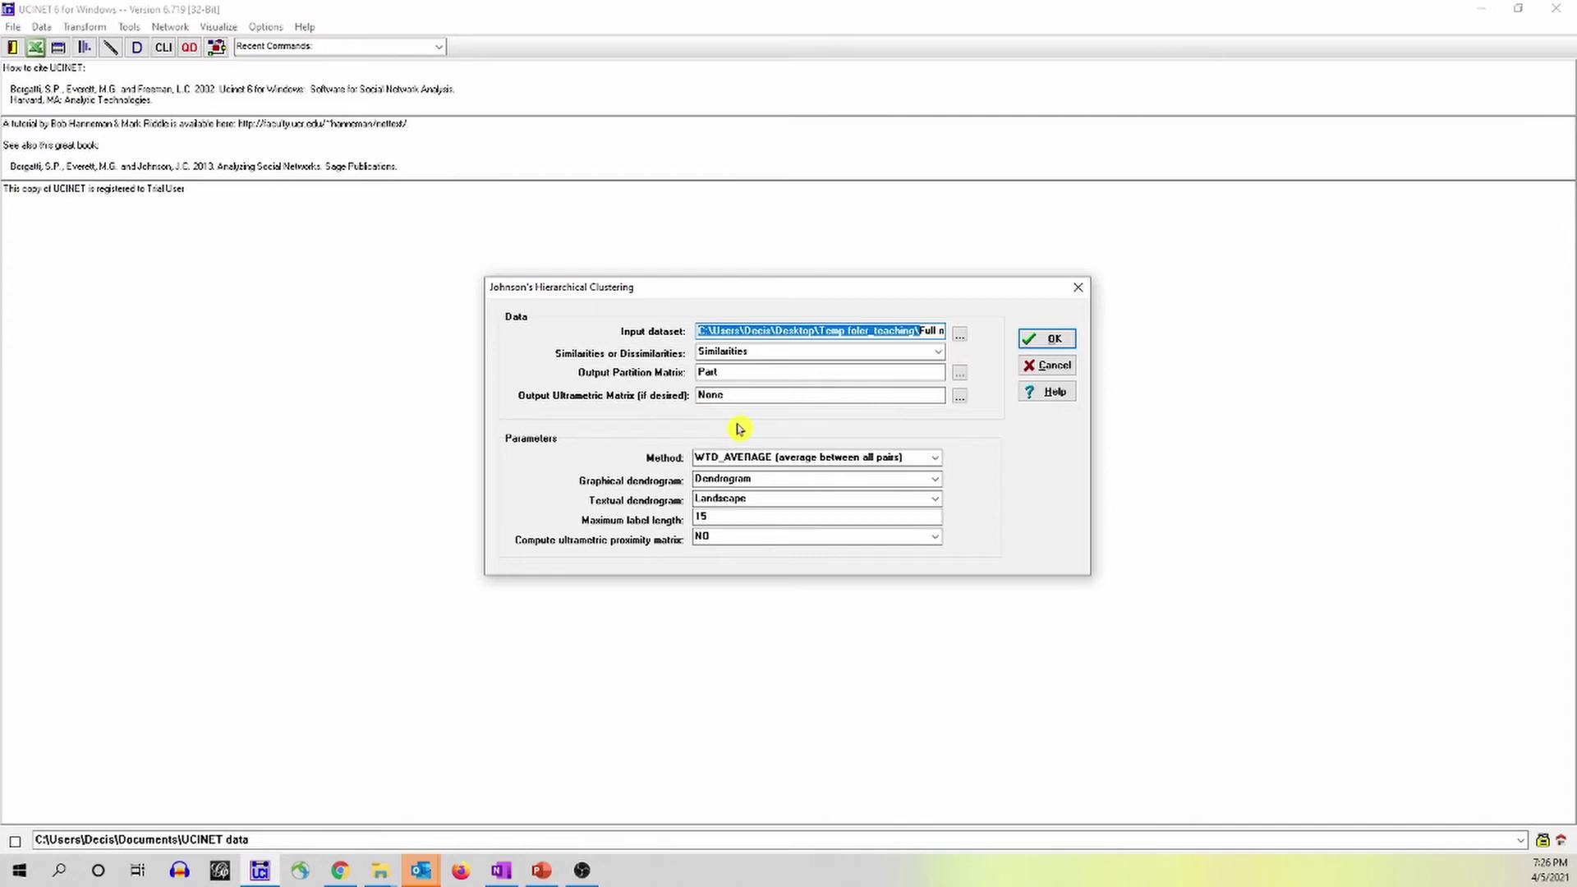
click(745, 374)
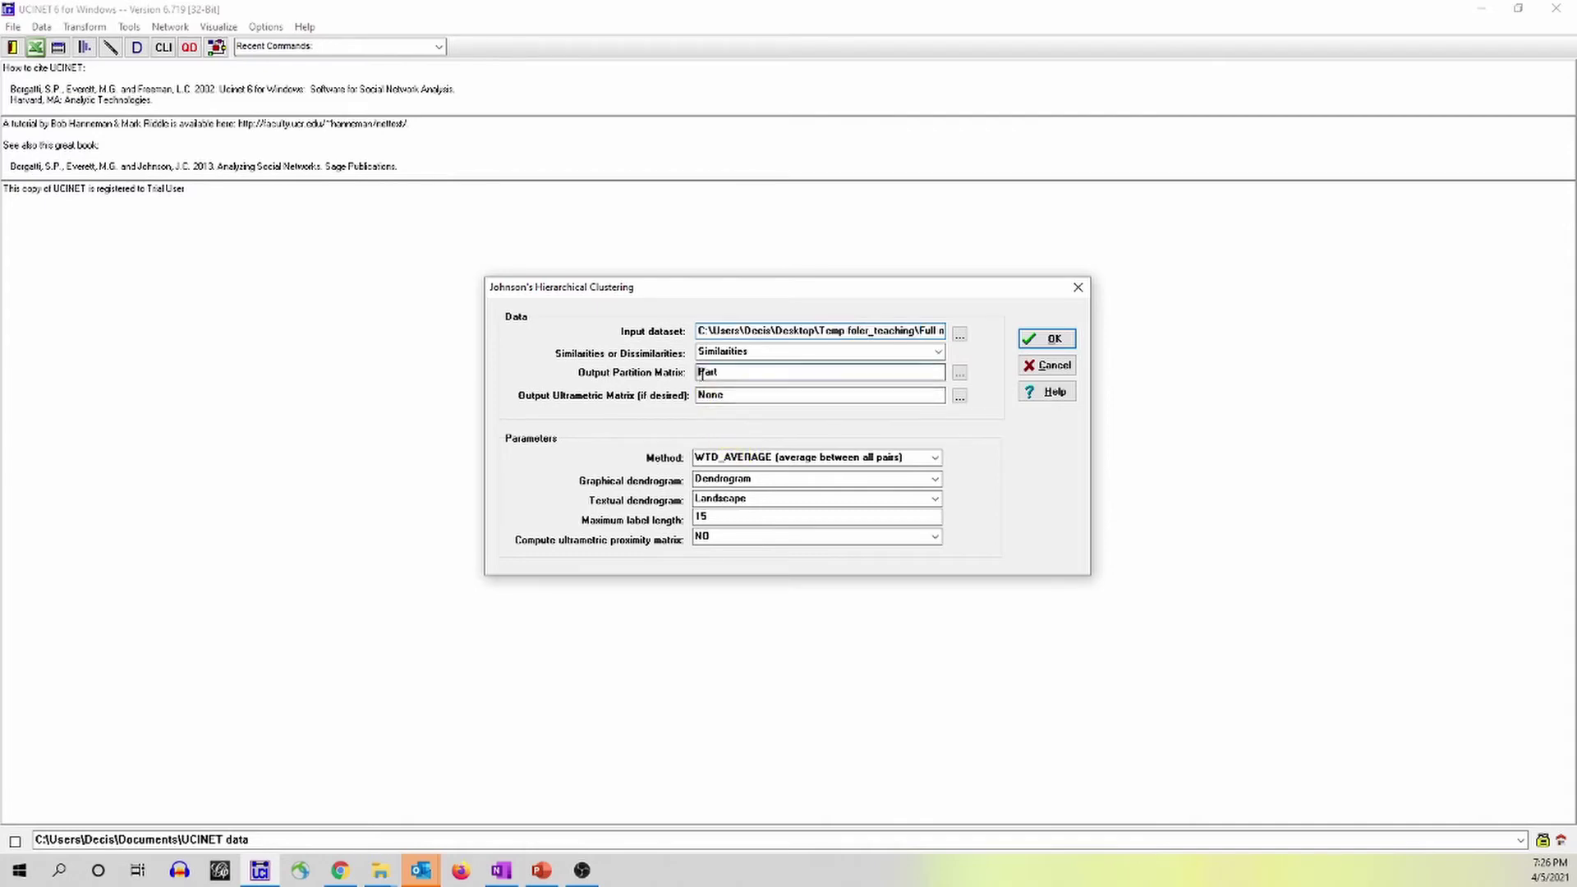
click(721, 395)
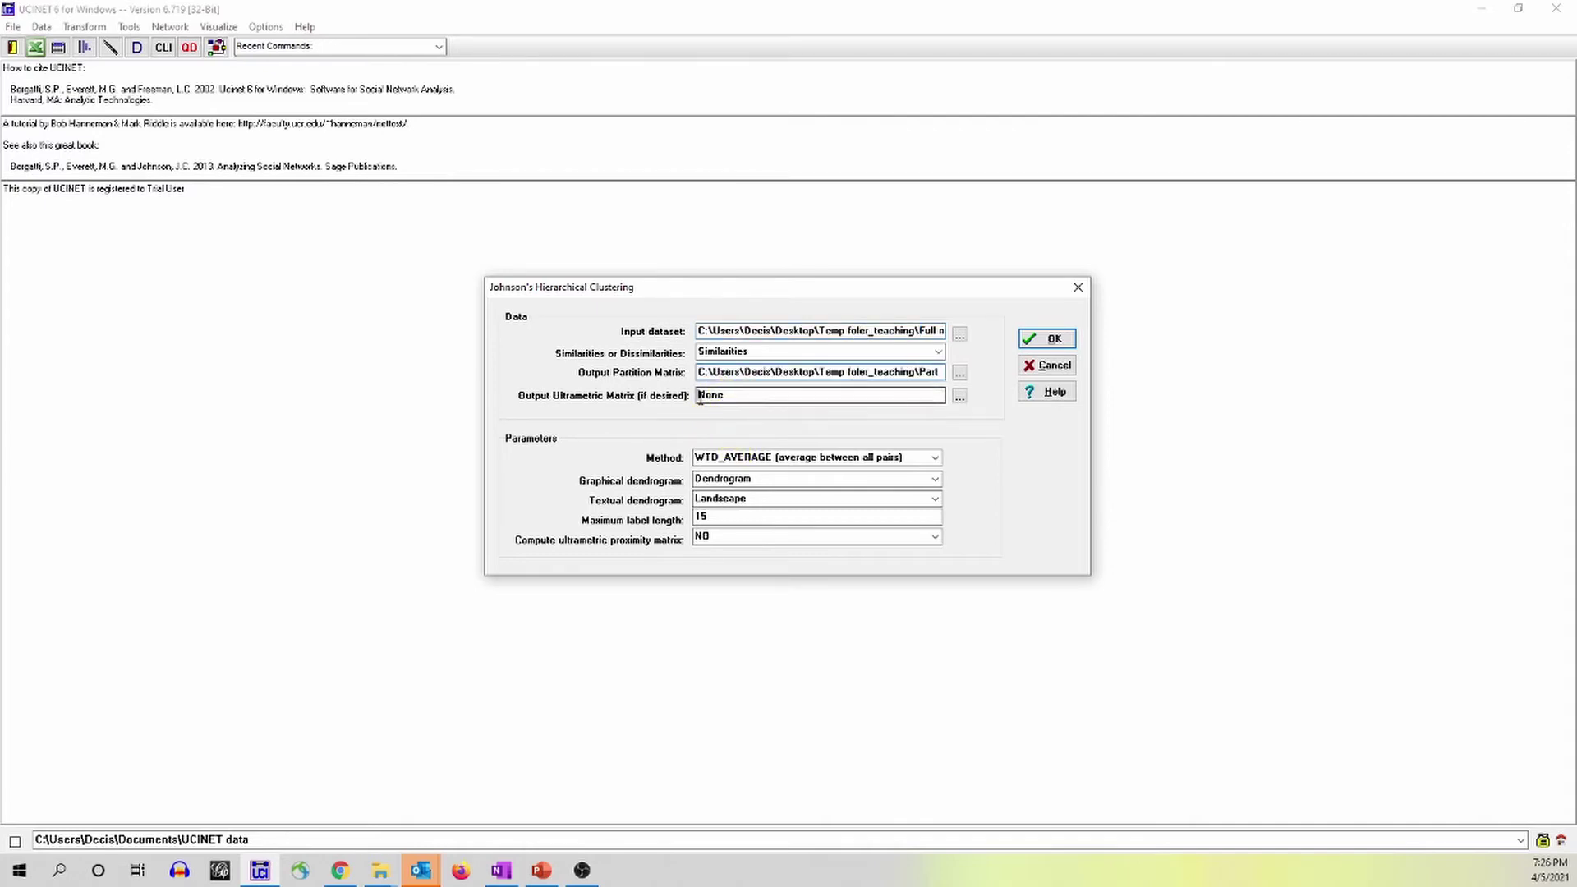
click(1058, 343)
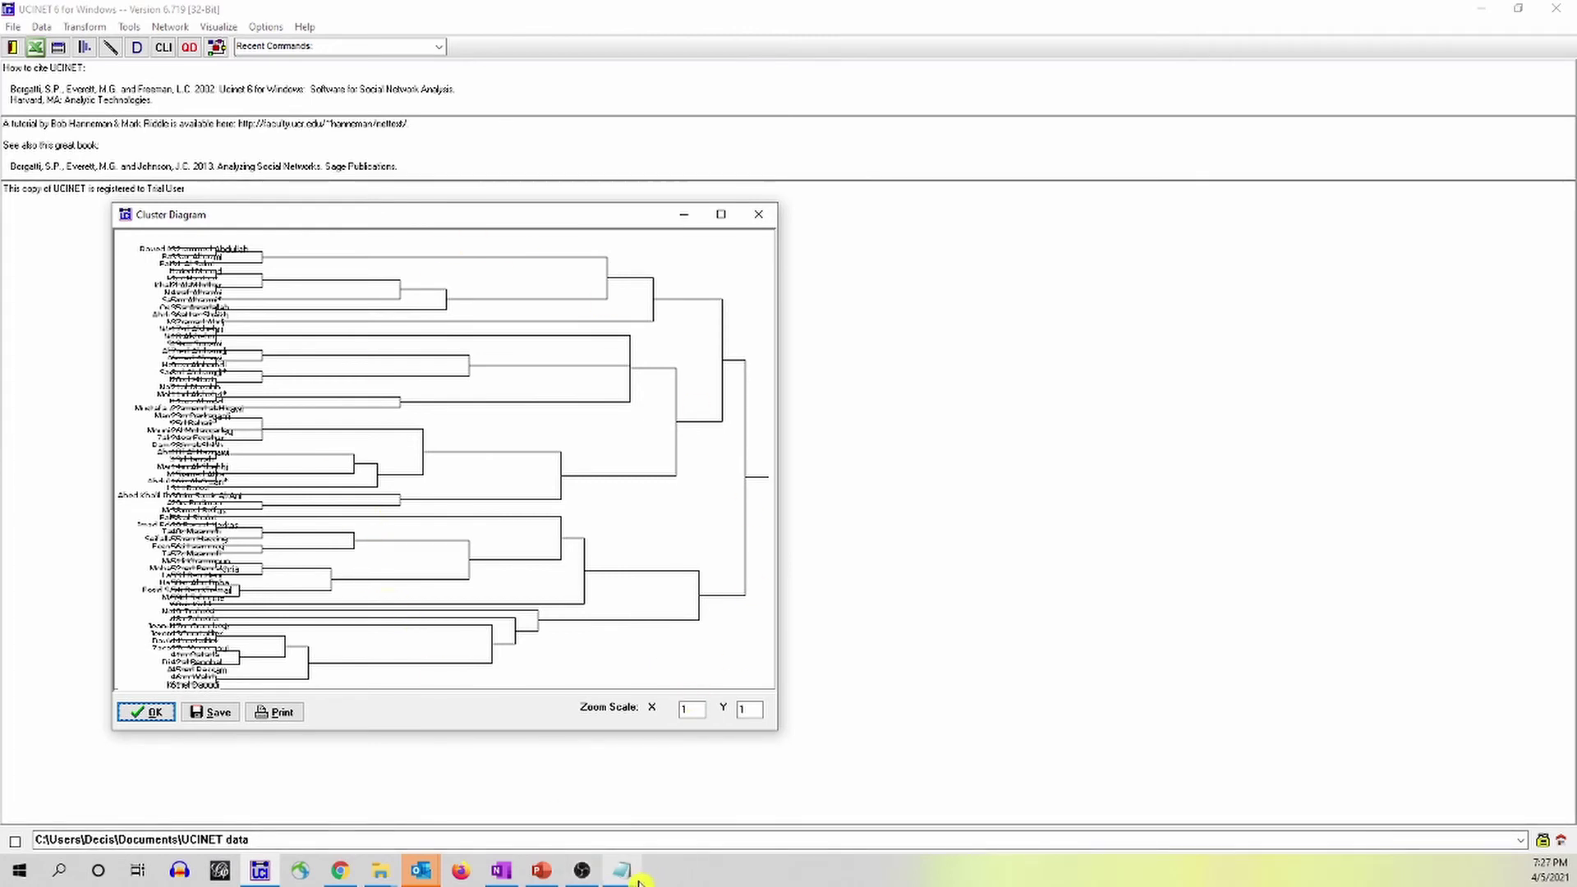
mouse_move(622, 871)
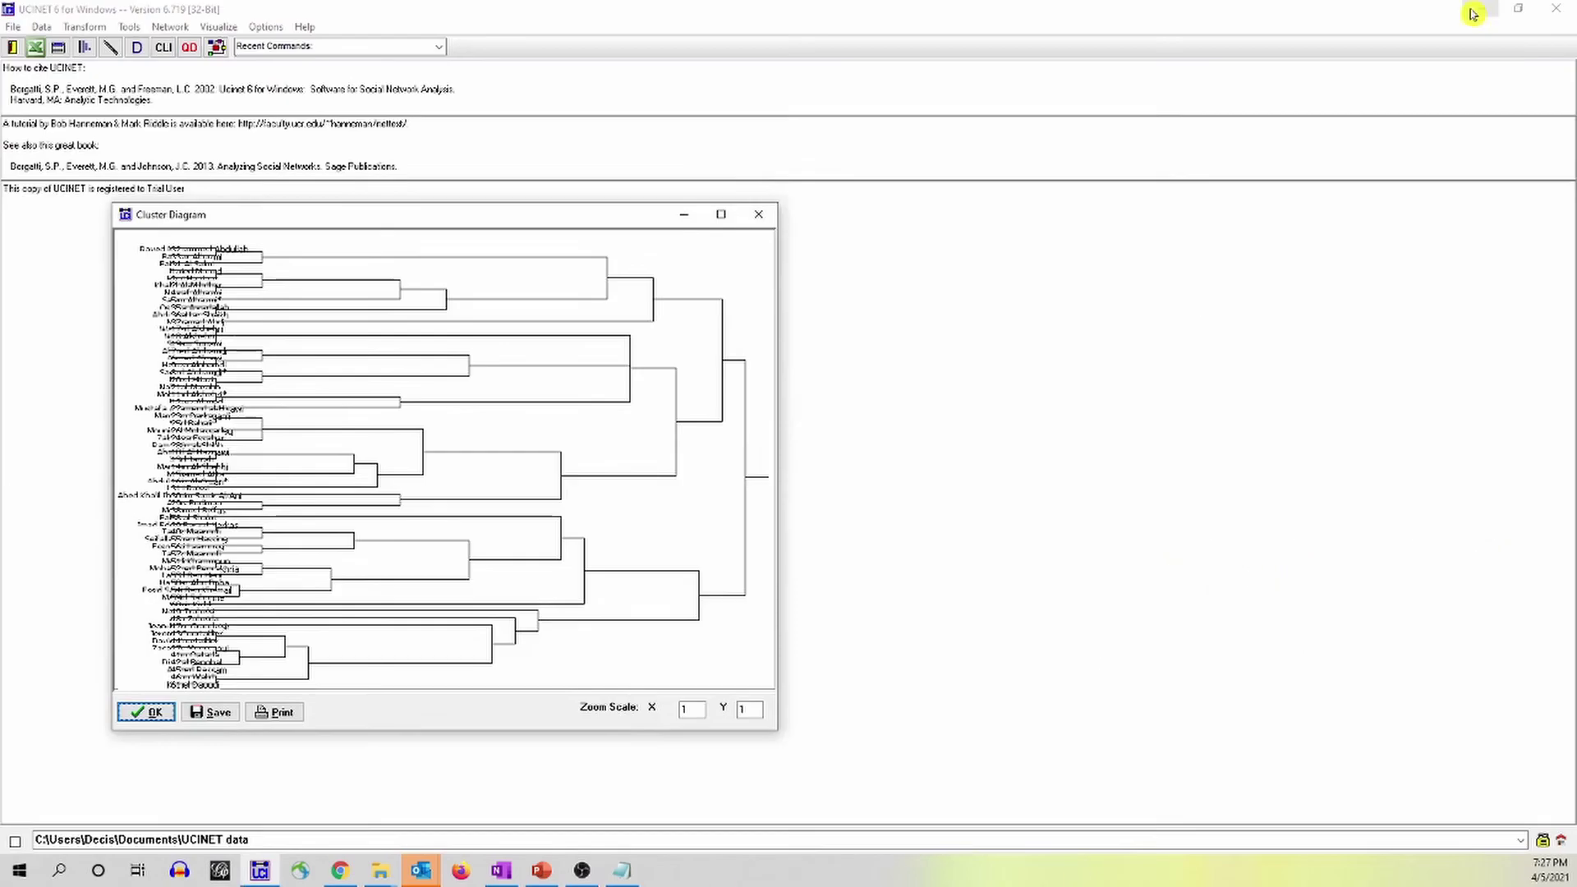
Once the dendrogram finishes drawing, bring the ucinetlog1 clustering log up in Notepad
click(626, 874)
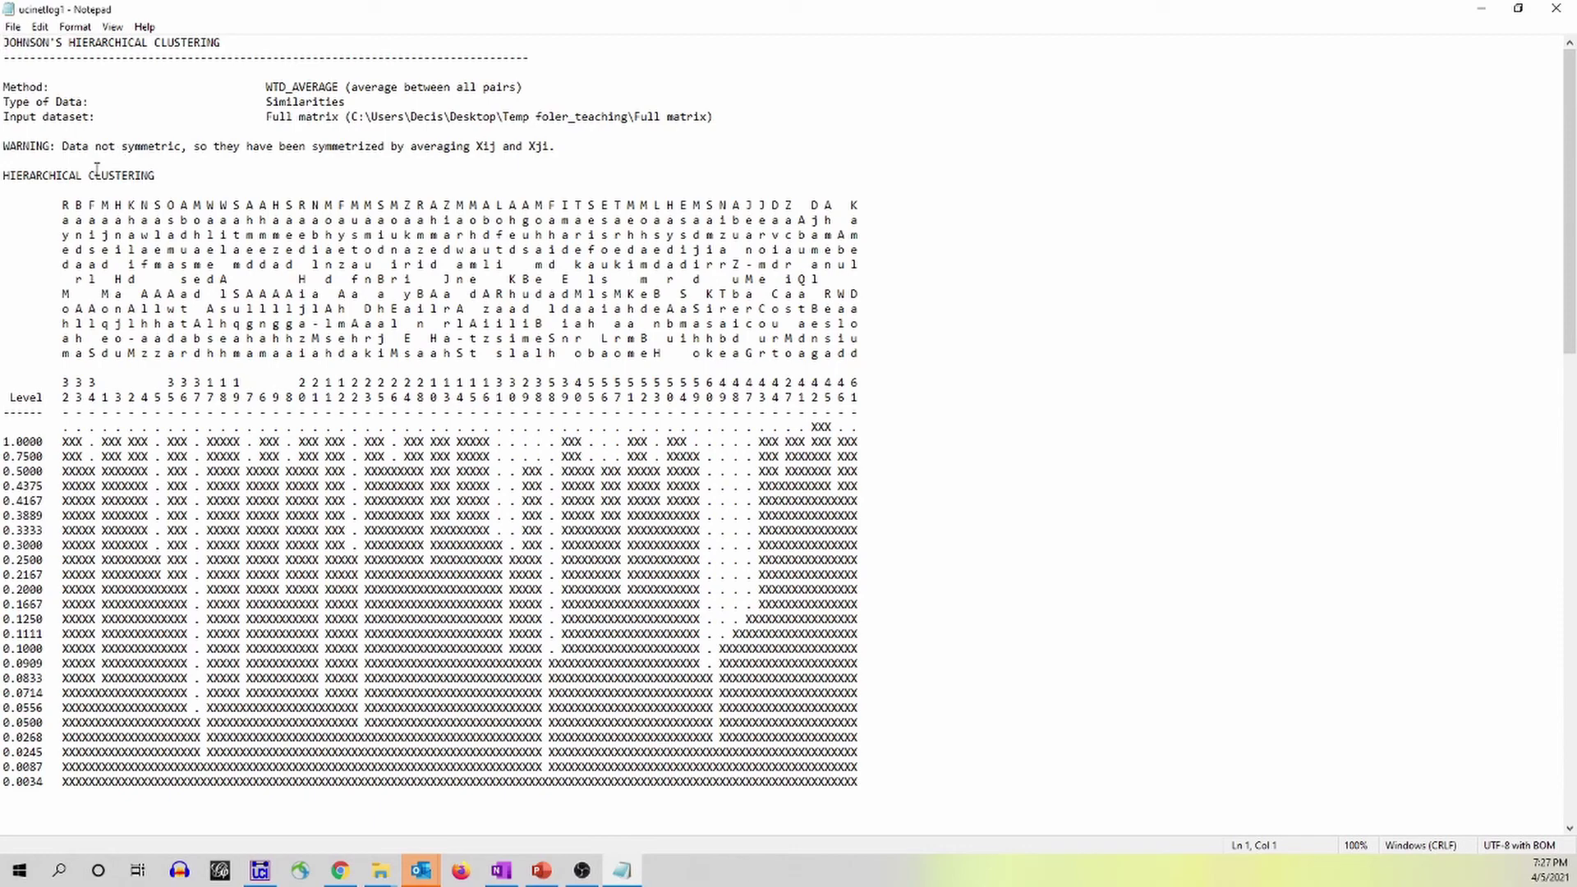
scroll(333, 402, down, 4)
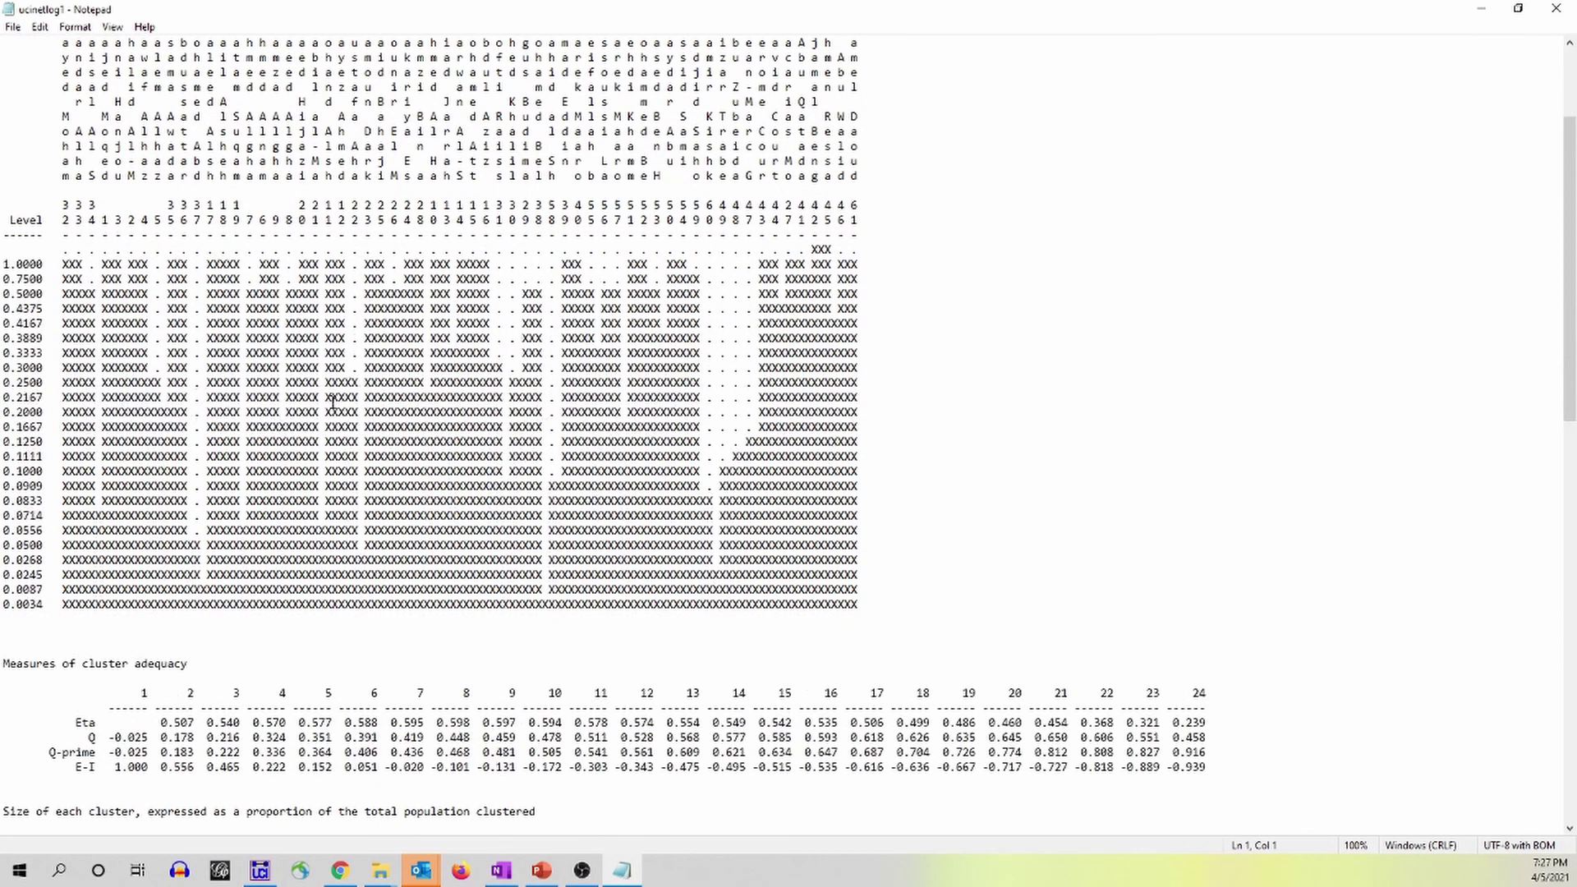
scroll(333, 401, down, 3)
scroll(332, 402, up, 10)
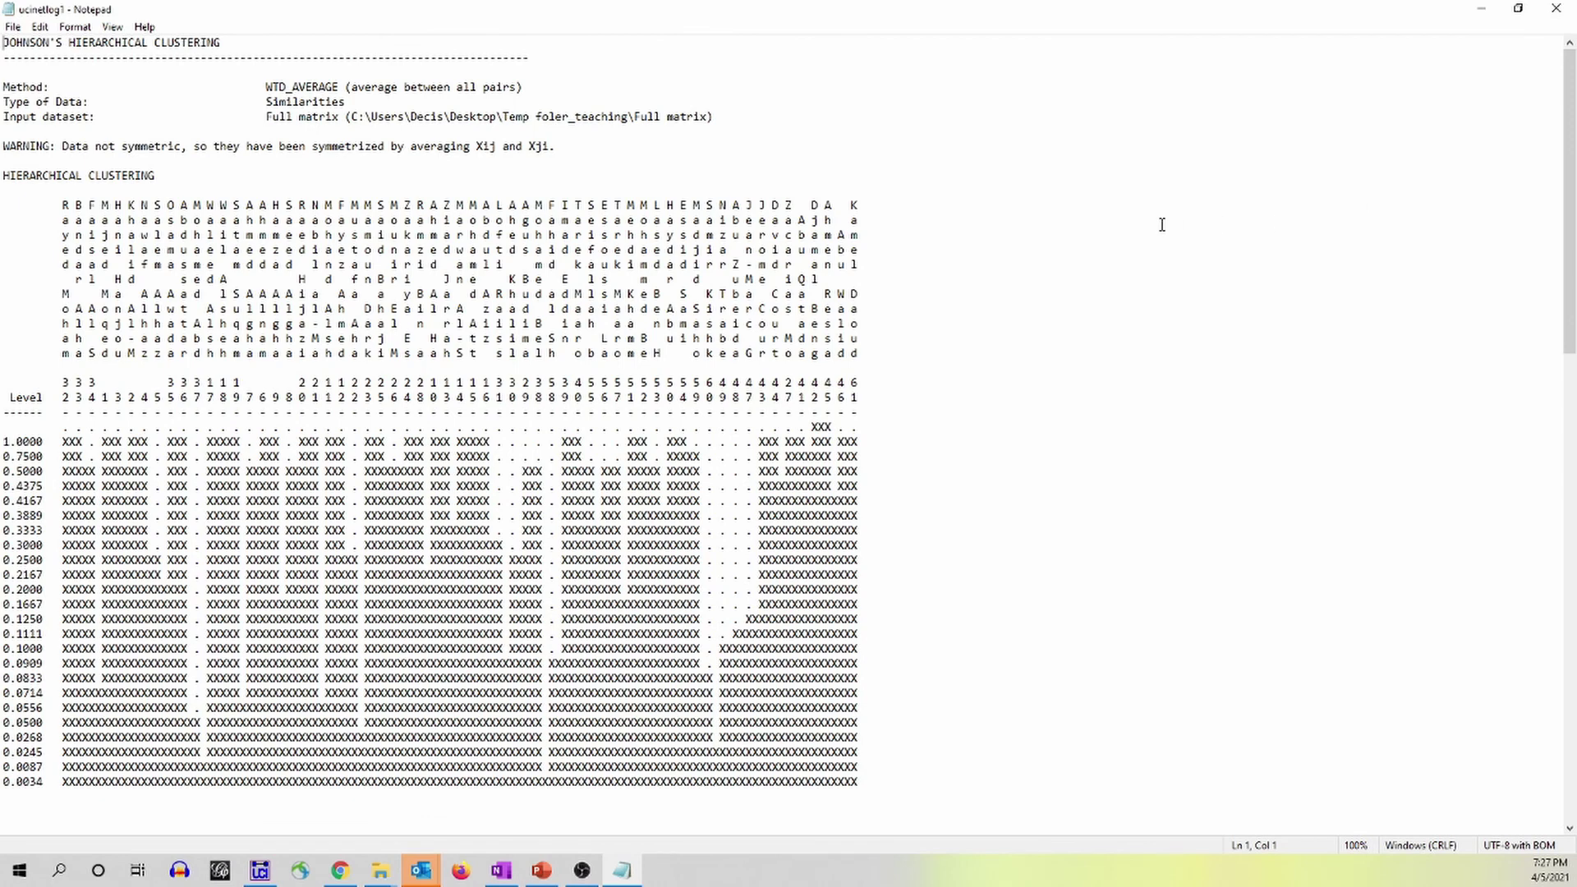